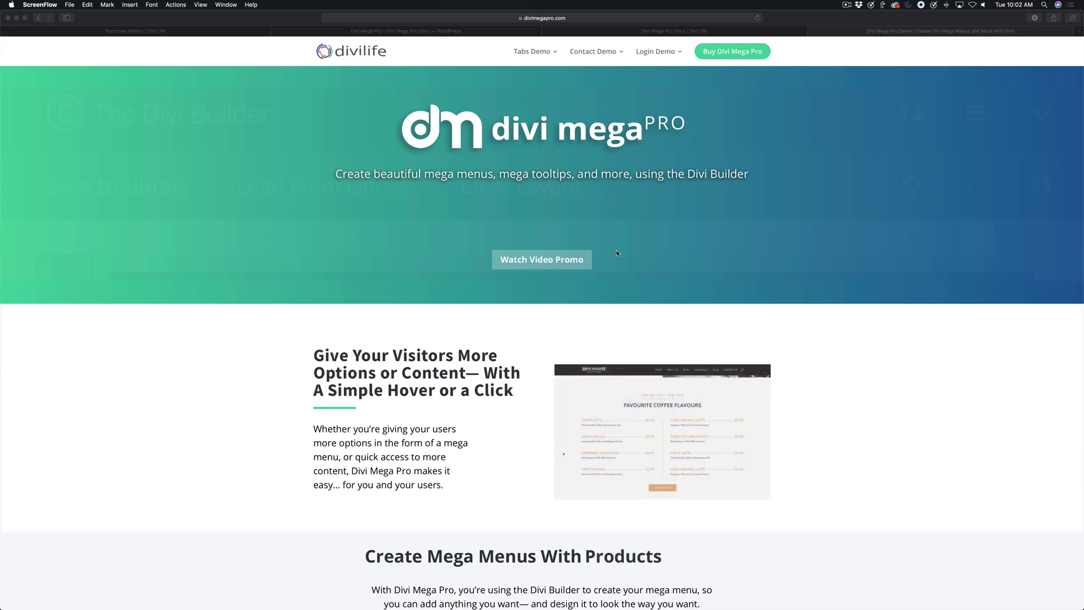
Open the Test Menu mega menu for editing in the WordPress admin
left_click(713, 248)
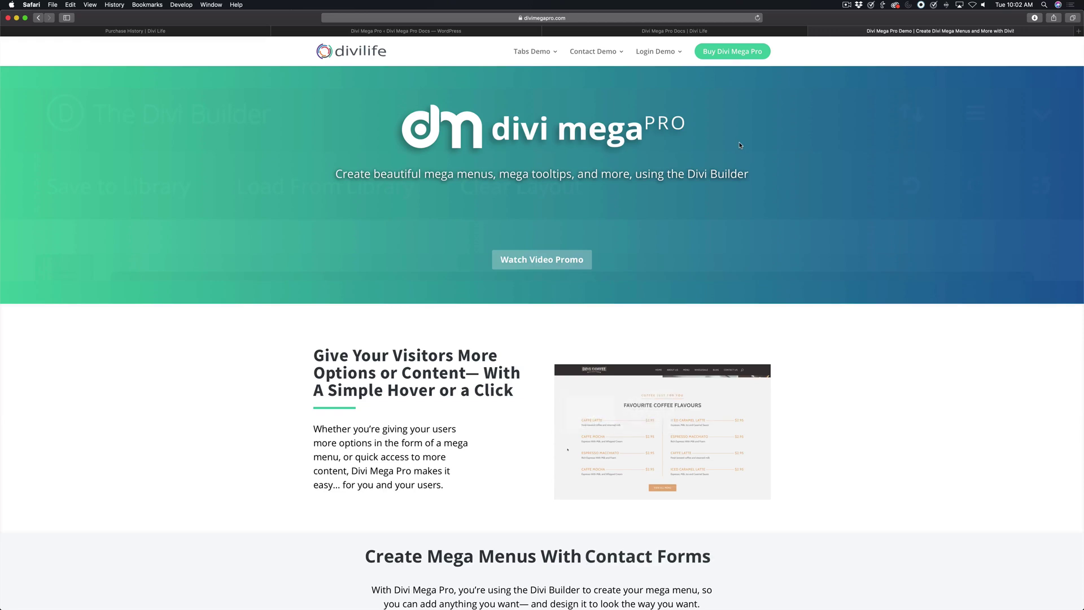
mouse_move(661, 53)
mouse_move(606, 52)
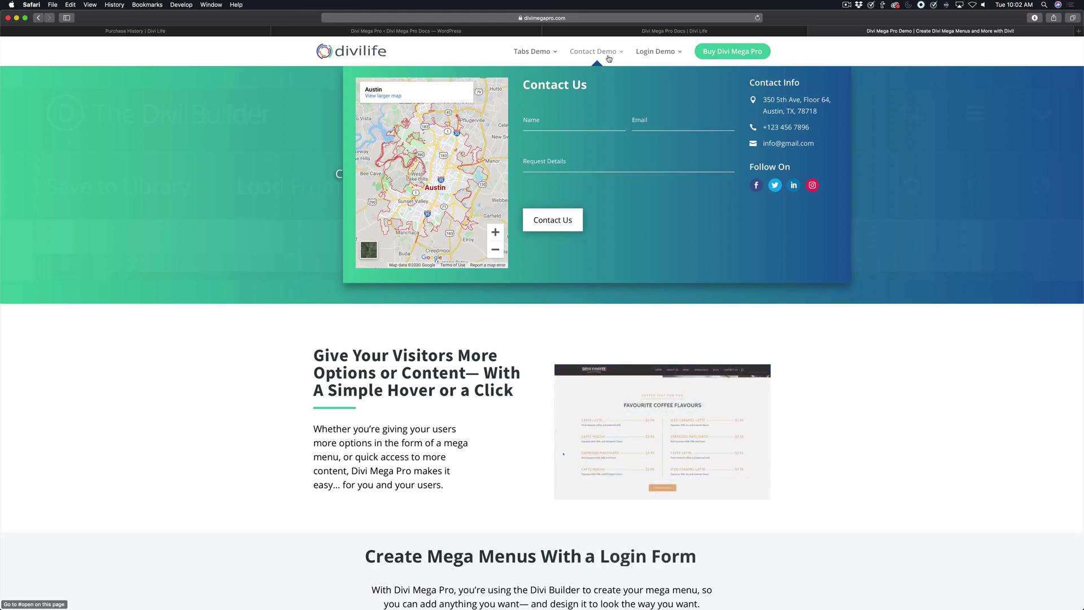
mouse_move(548, 61)
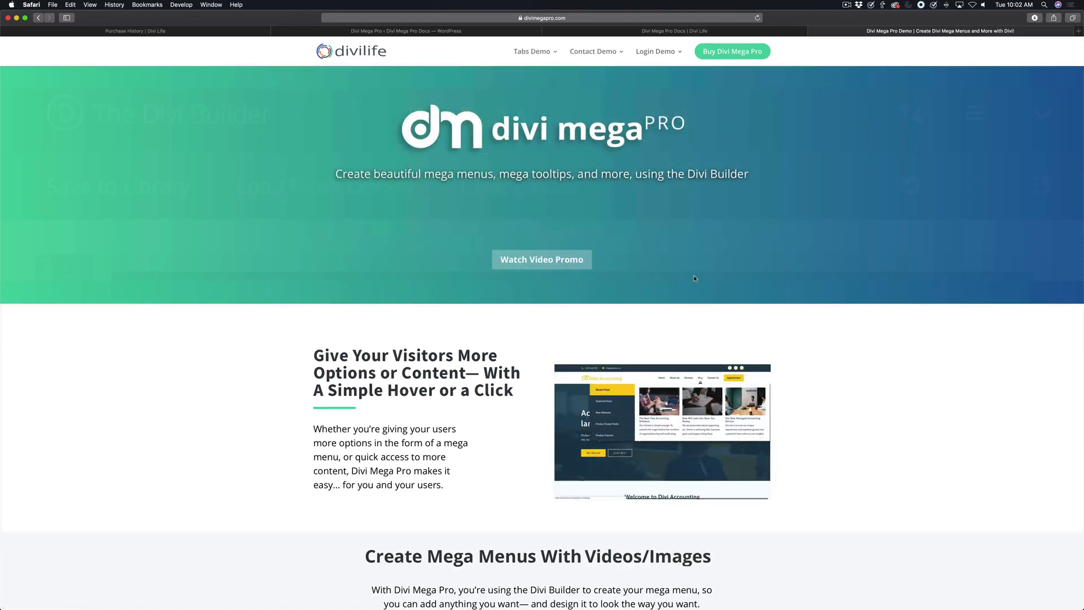
left_click(435, 32)
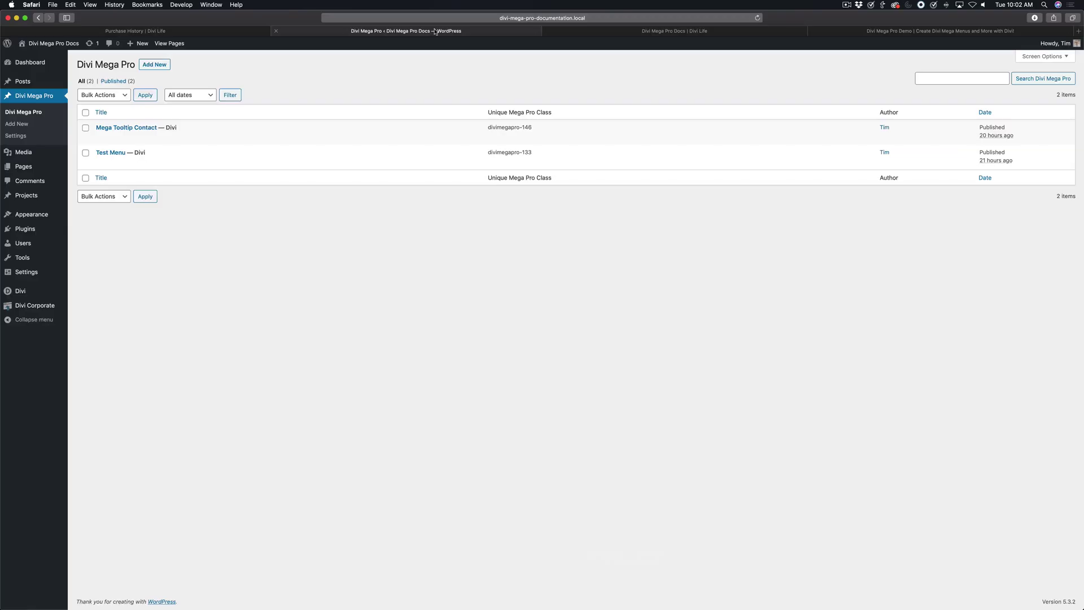
left_click(110, 153)
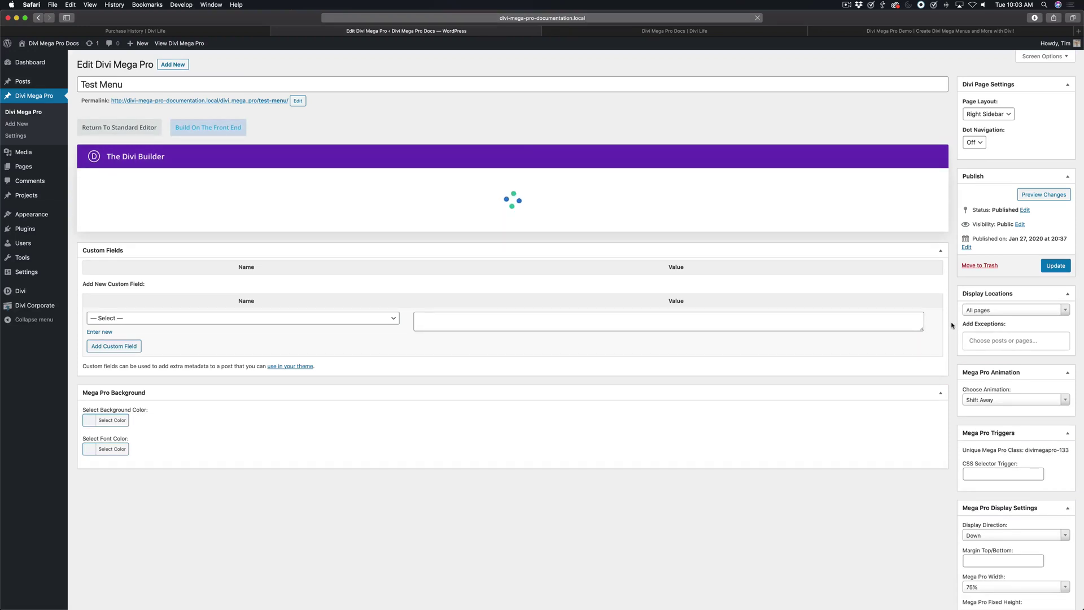
Set Test Menu's Trigger Type to Click, update it, and view the front-end site
scroll(952, 326, "down", 10)
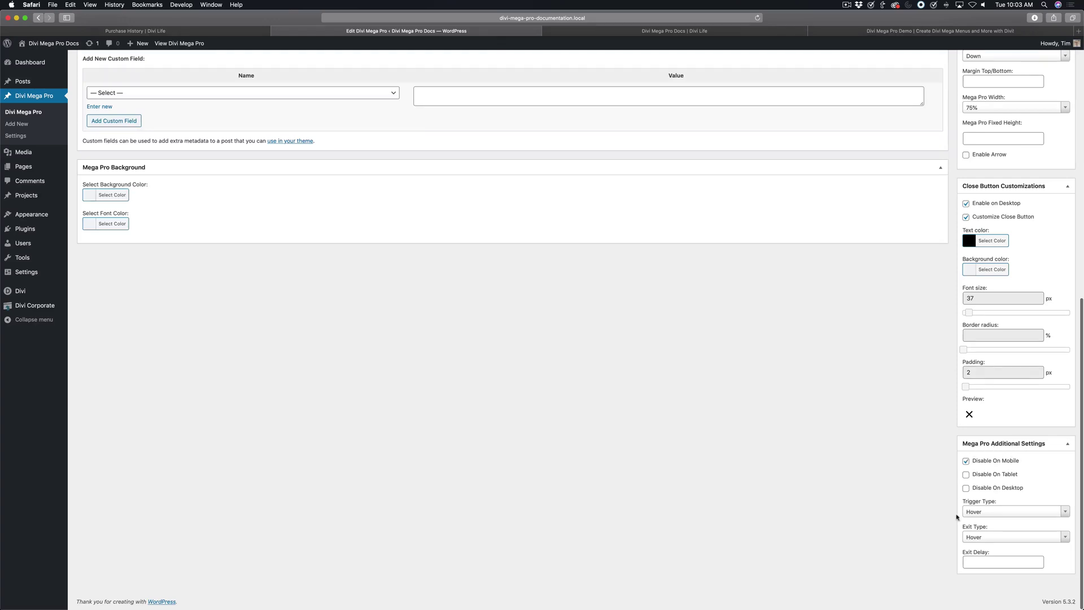
left_click(996, 513)
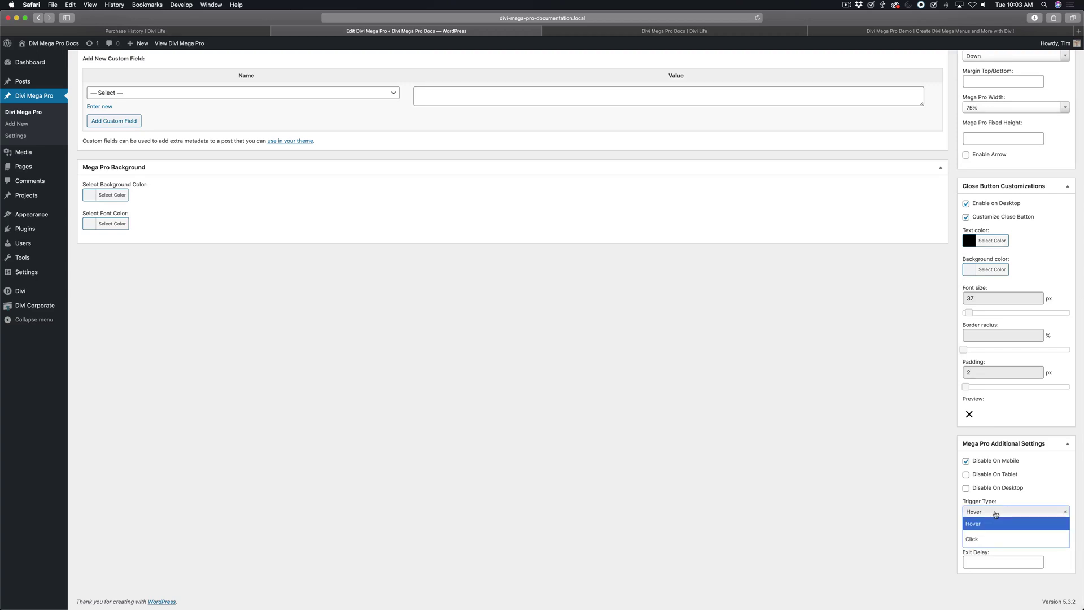
left_click(983, 540)
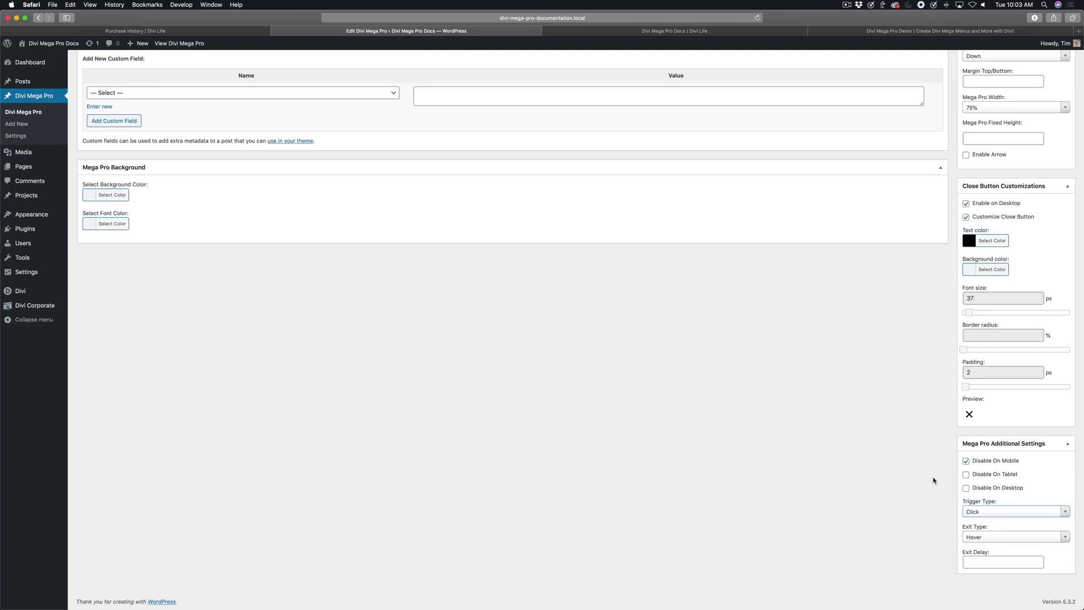
scroll(933, 481, "up", 15)
left_click(1053, 265)
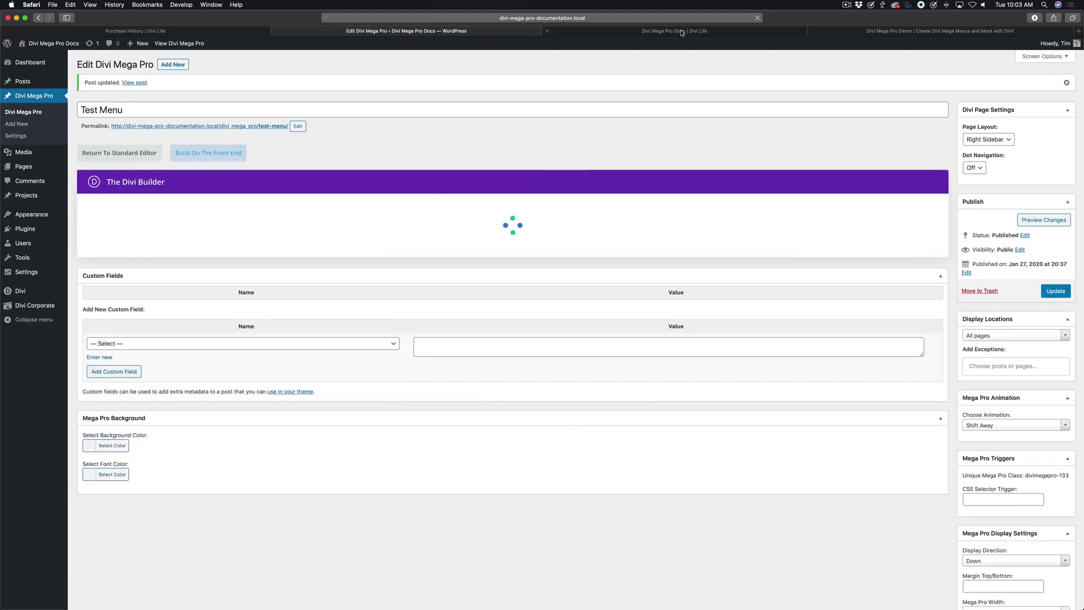
left_click(681, 32)
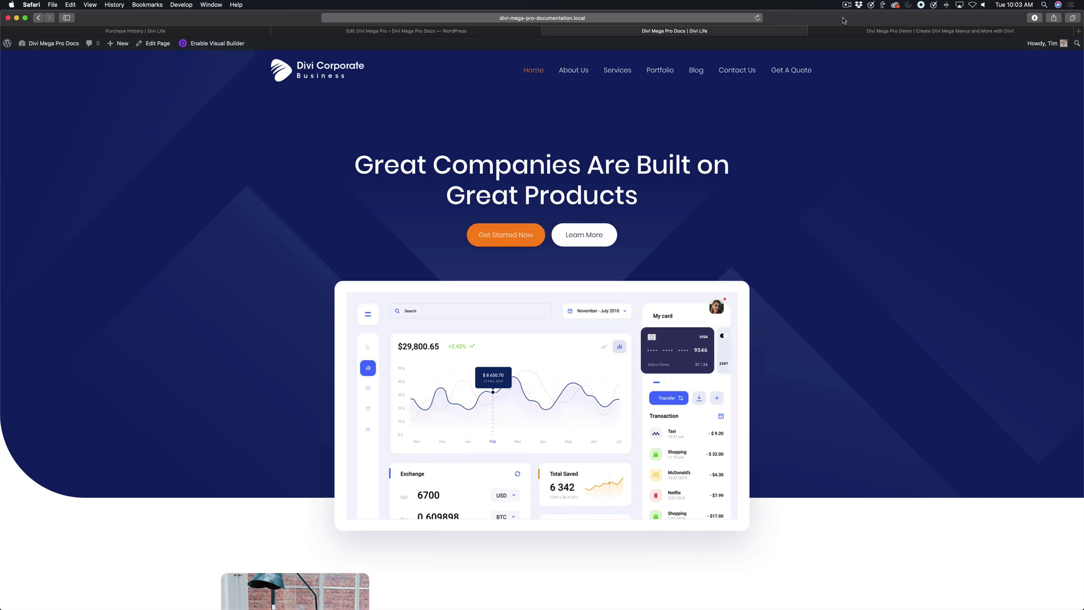
Test the Get A Quote click popup, then open the Contact Us page and the admin Dashboard
left_click(789, 71)
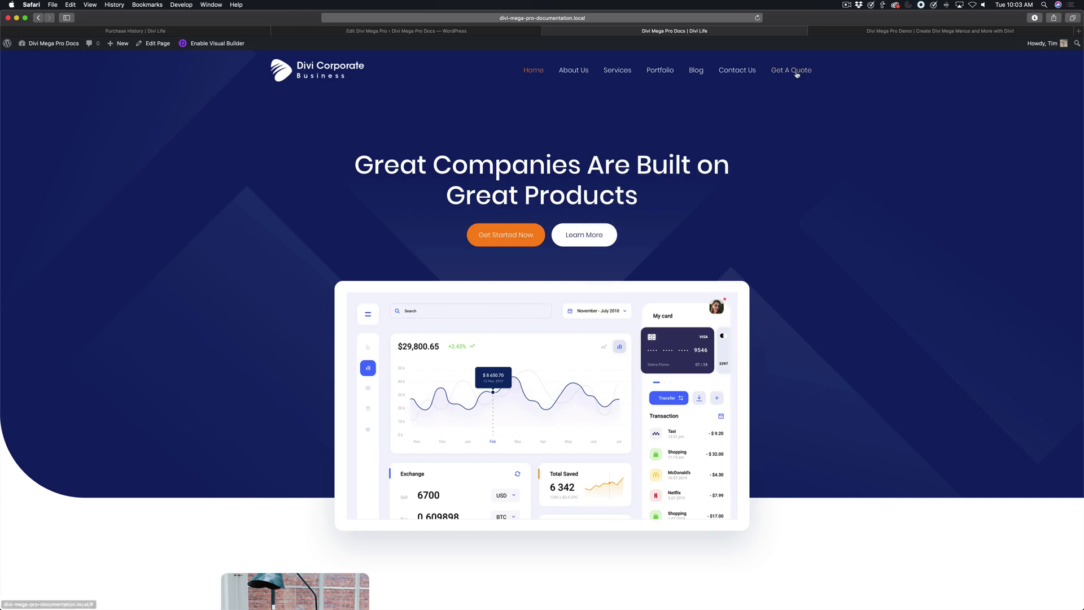
left_click(796, 72)
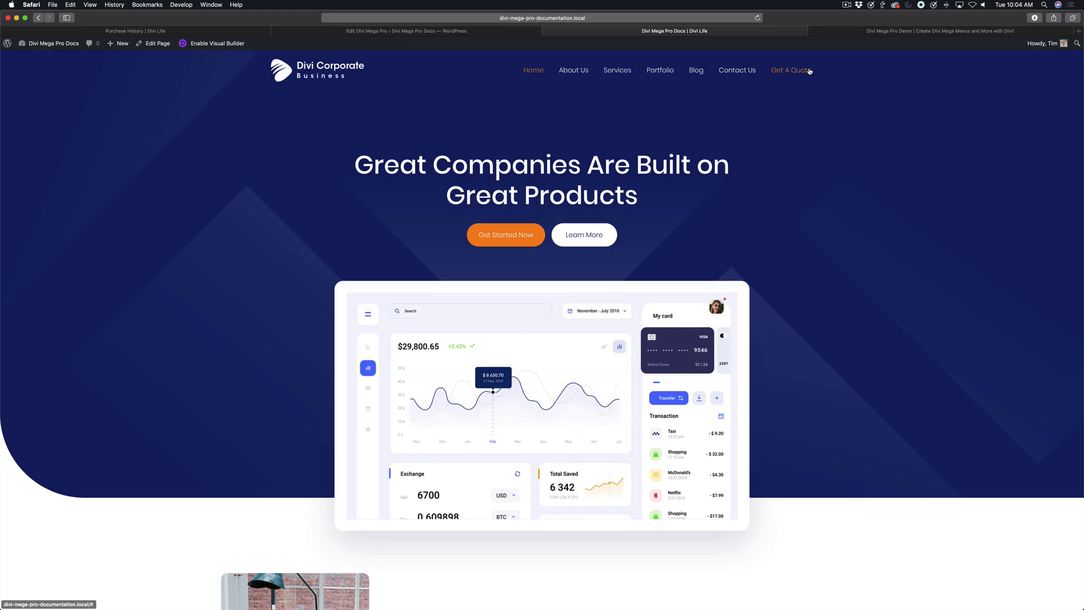
left_click(740, 72)
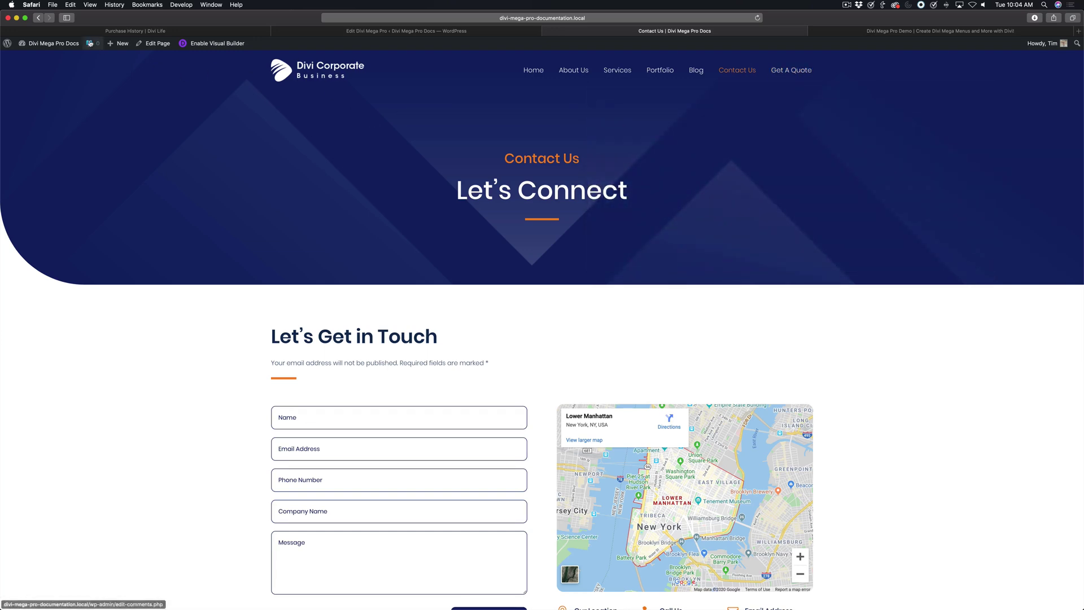
left_click(40, 60)
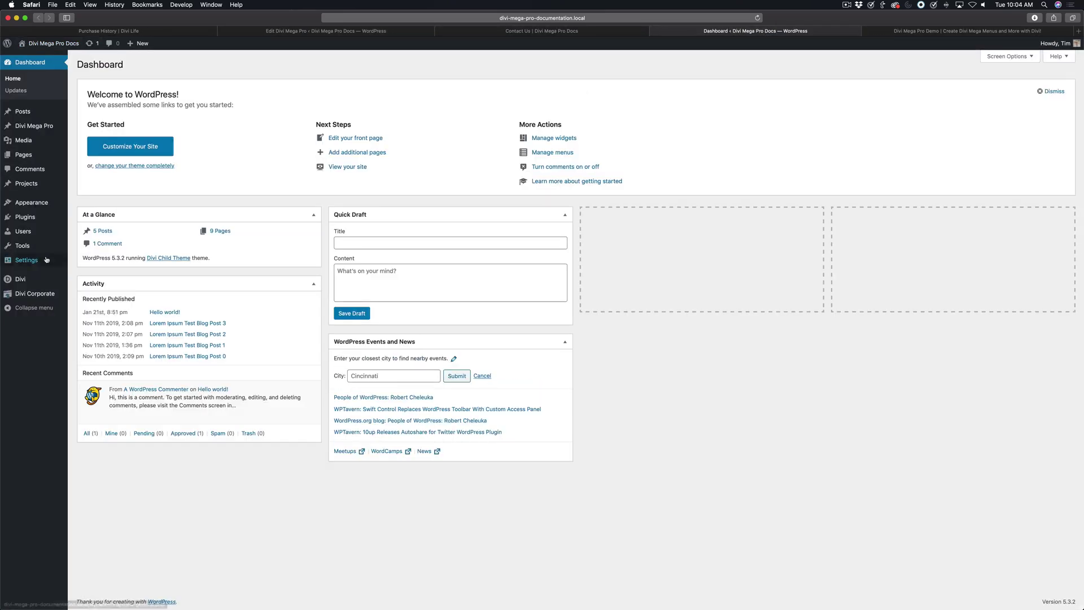
In Appearance > Menus, set the Get A Quote item's URL to #open
mouse_move(31, 202)
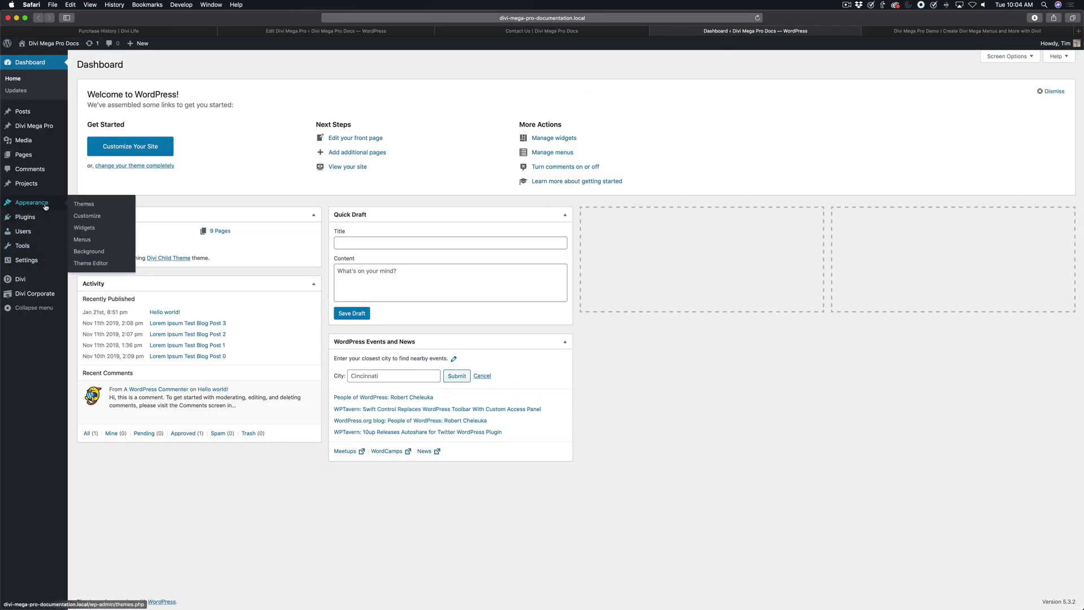
left_click(86, 240)
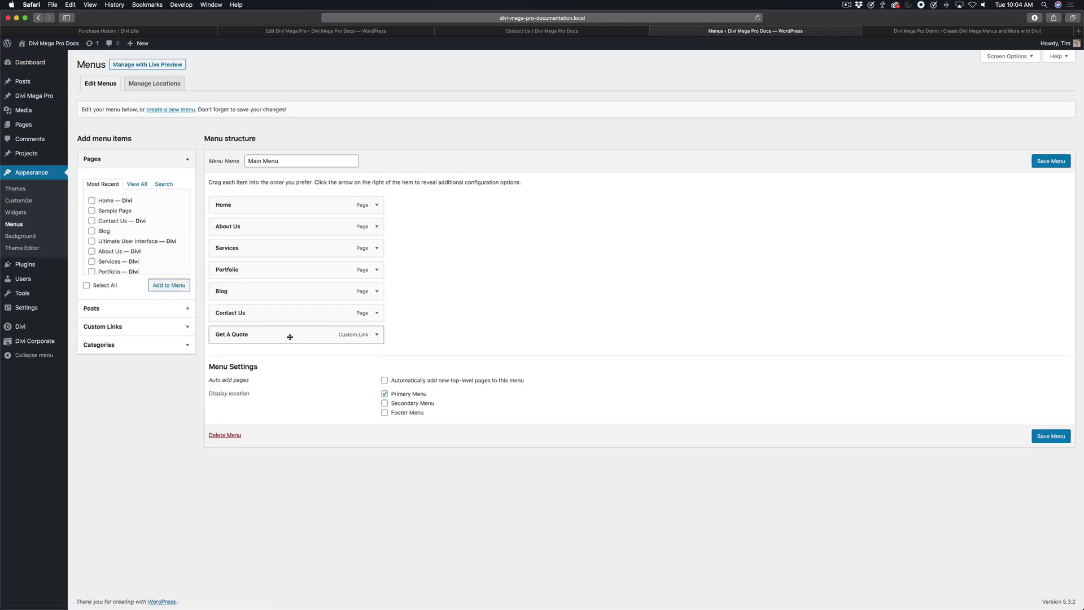
left_click(377, 337)
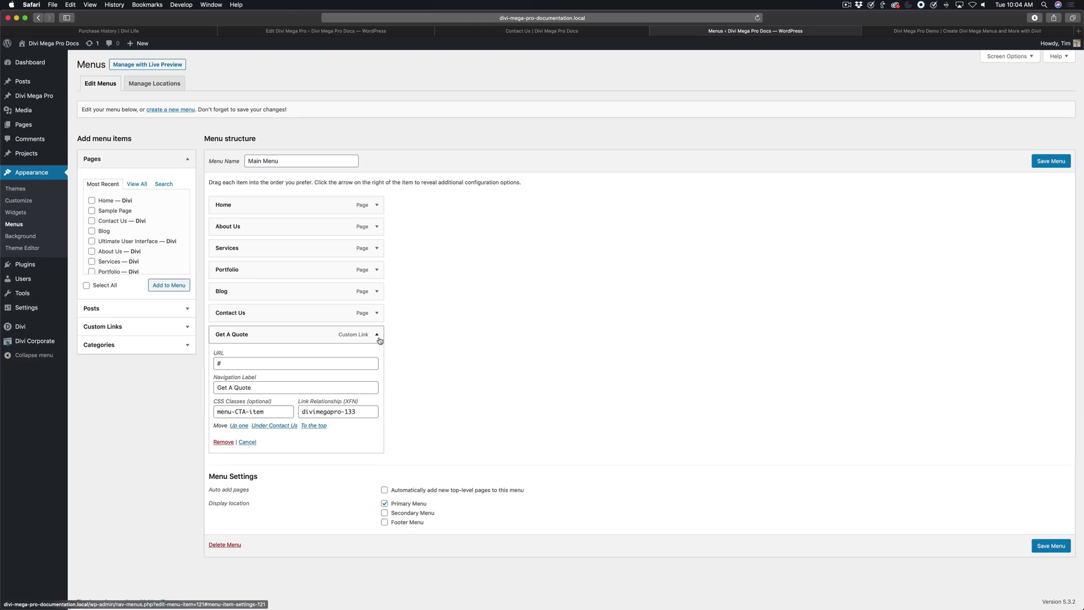
left_click(238, 367)
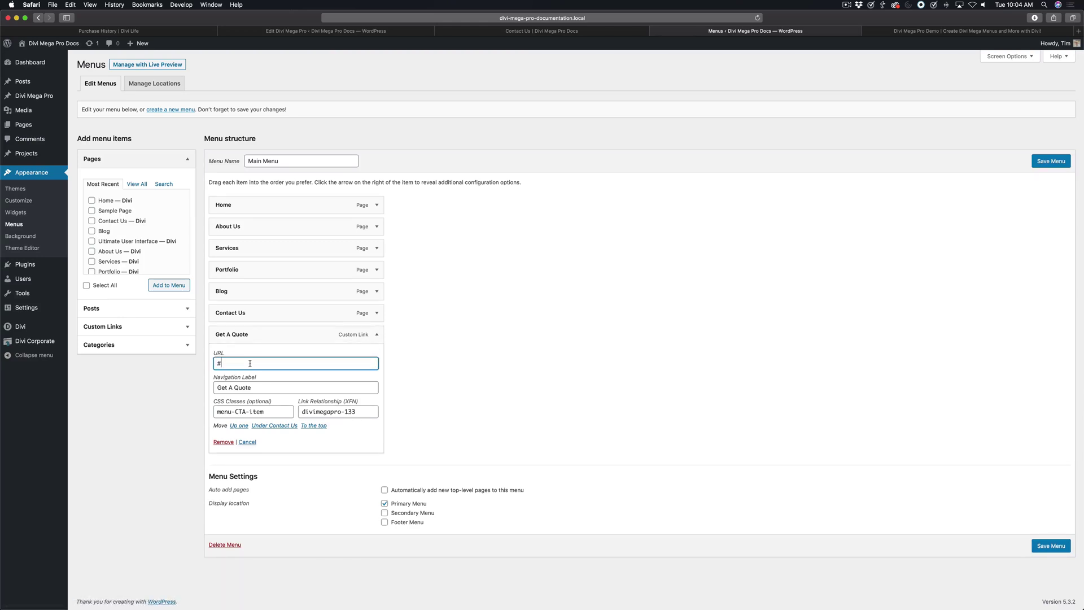
type("open")
left_click(598, 323)
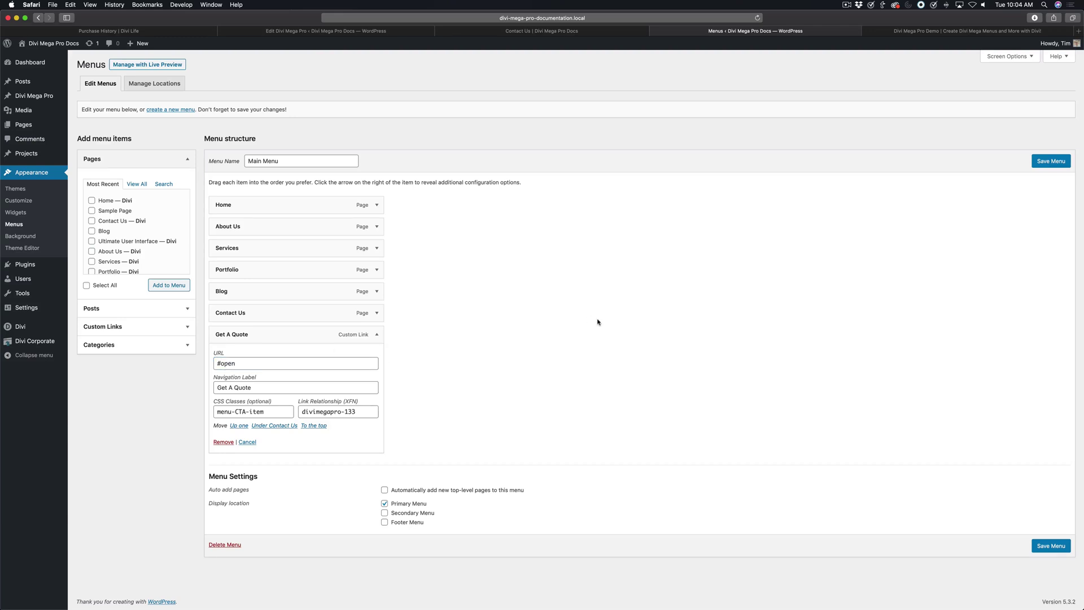
Add a custom link labelled 'Custom Link' pointing to #open to the Main Menu
left_click(376, 313)
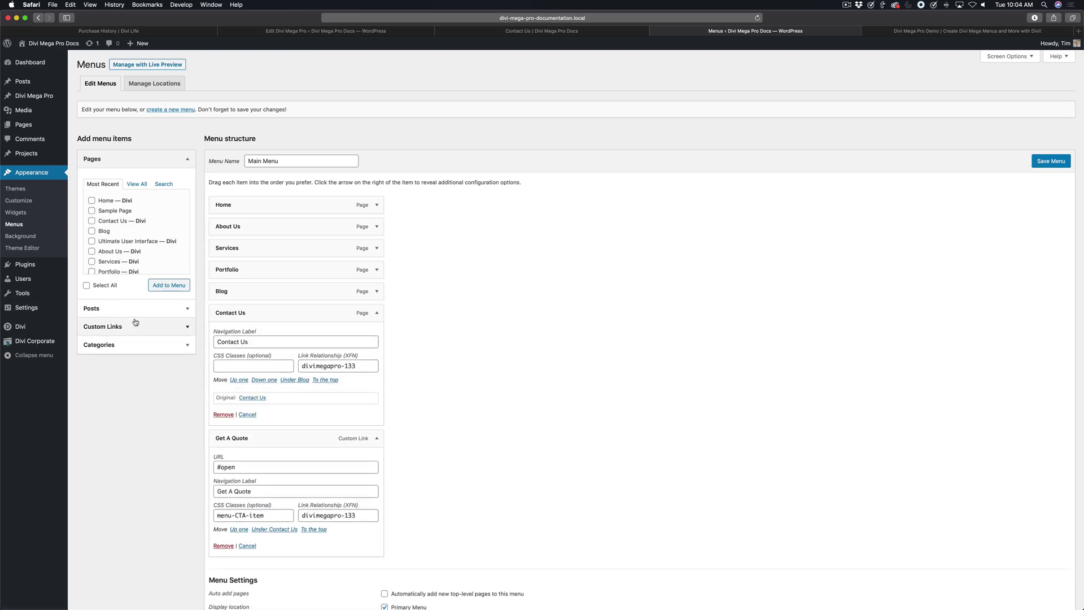
left_click(170, 333)
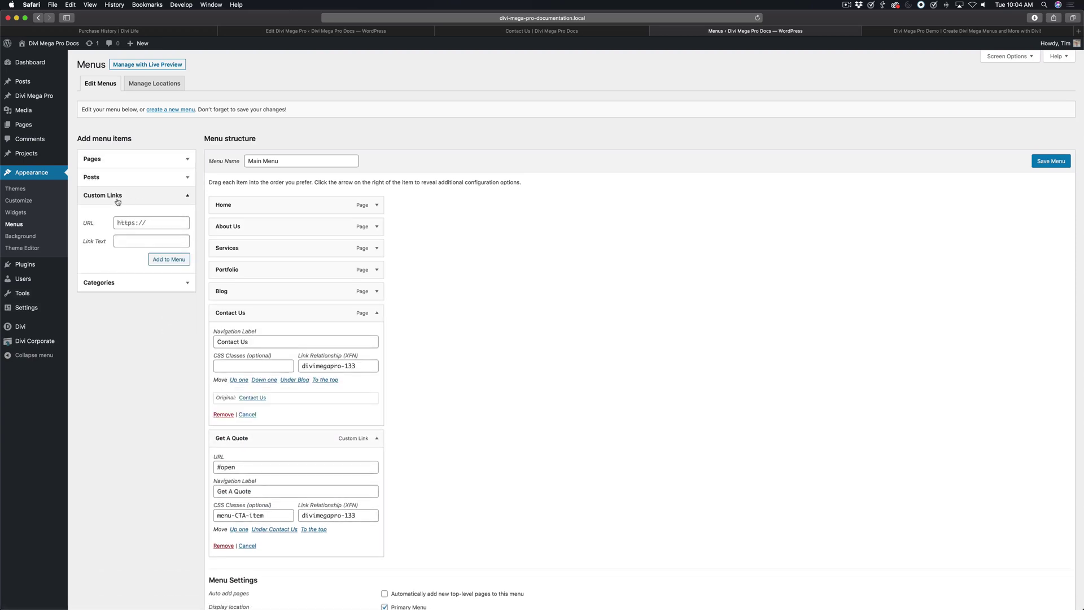
left_click(134, 223)
type("#open")
left_click(151, 241)
type("Custom Link")
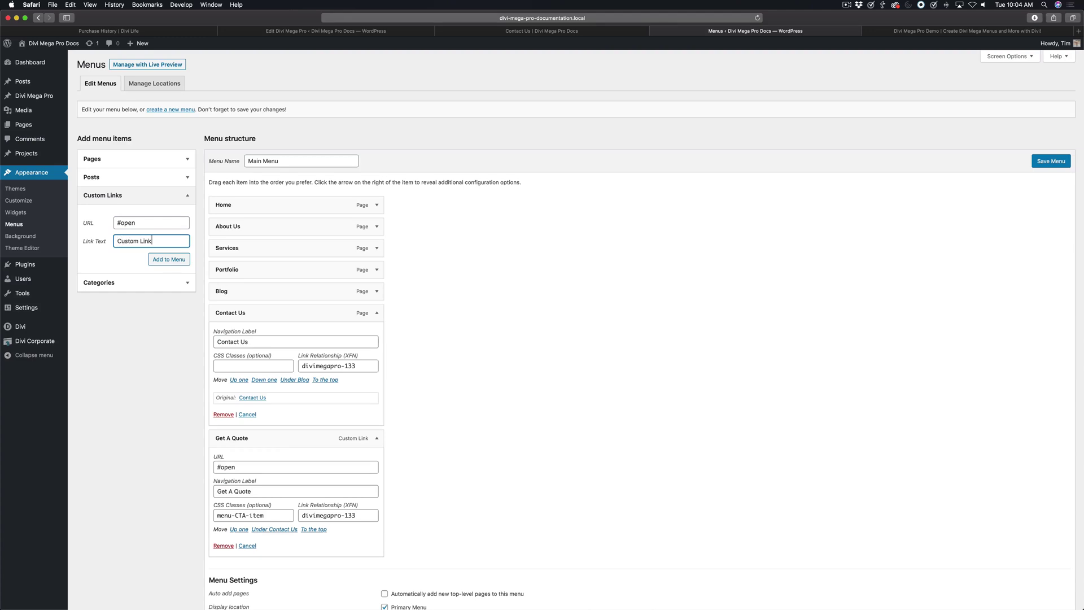
left_click(165, 257)
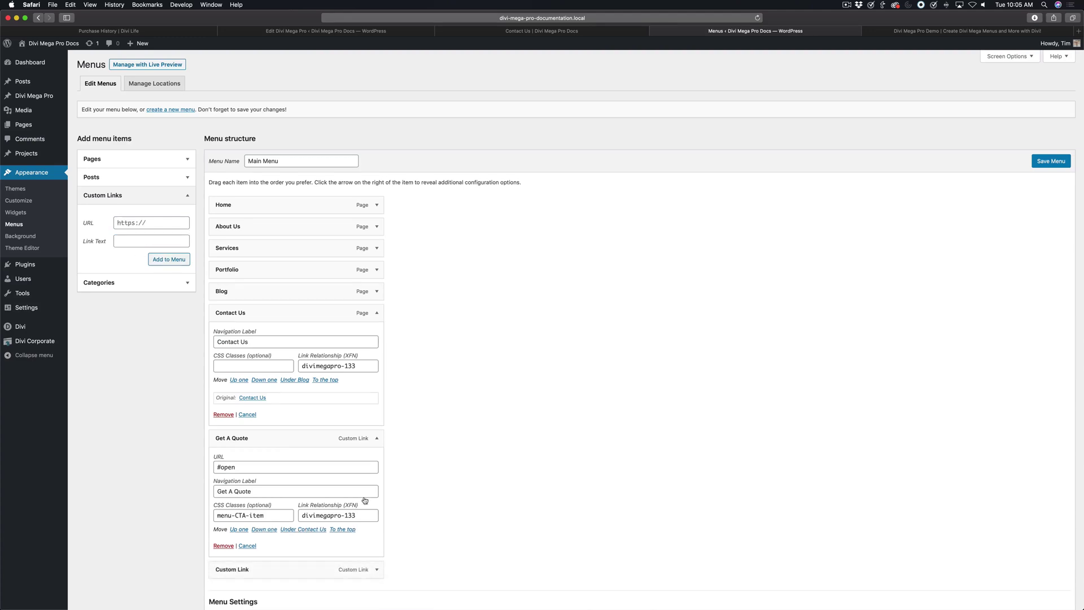
Expand the new Custom Link item and check the menu editor's field display options
scroll(388, 467, "down", 3)
left_click(377, 460)
scroll(373, 459, "down", 3)
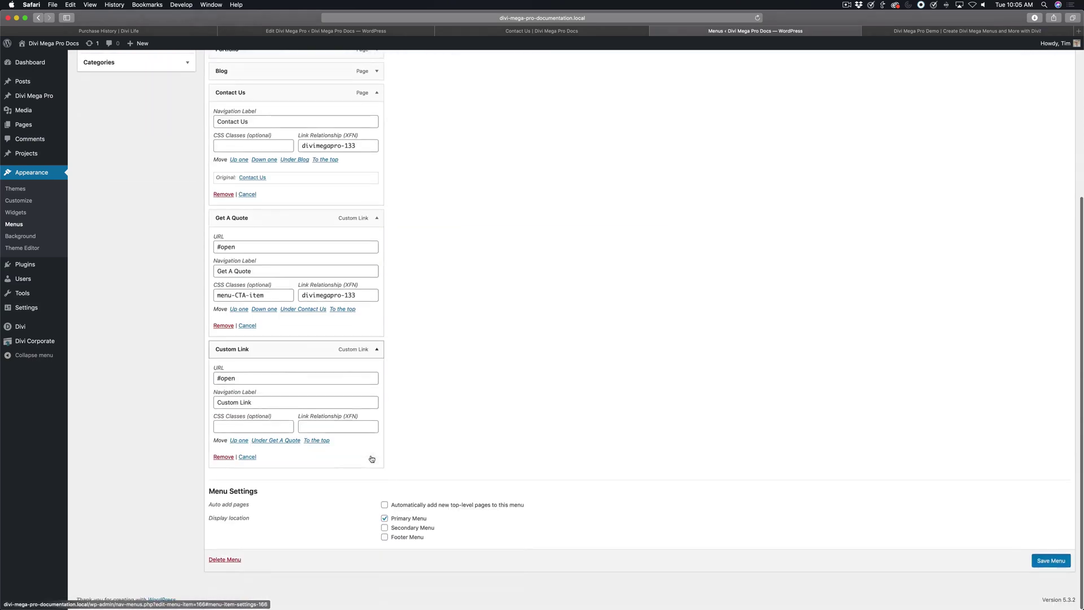
scroll(883, 172, "up", 6)
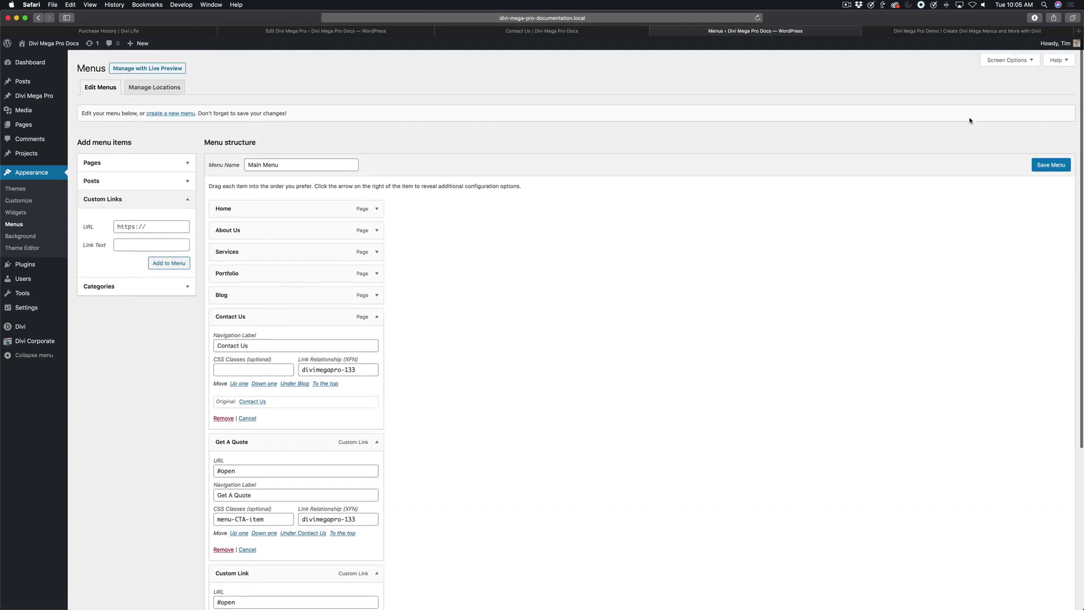
left_click(1007, 55)
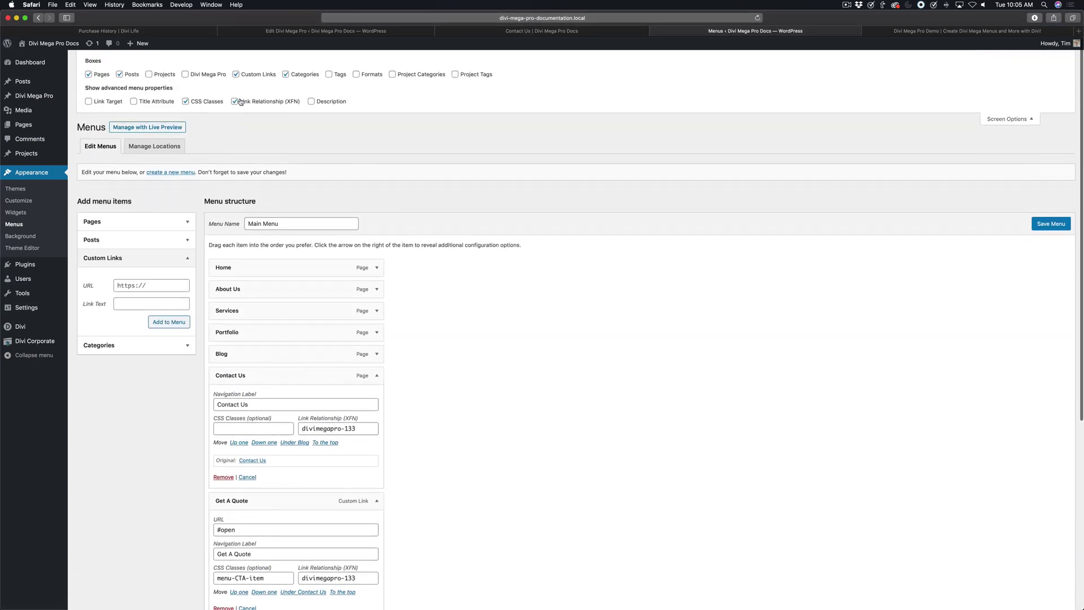
left_click(1011, 119)
scroll(653, 387, "down", 5)
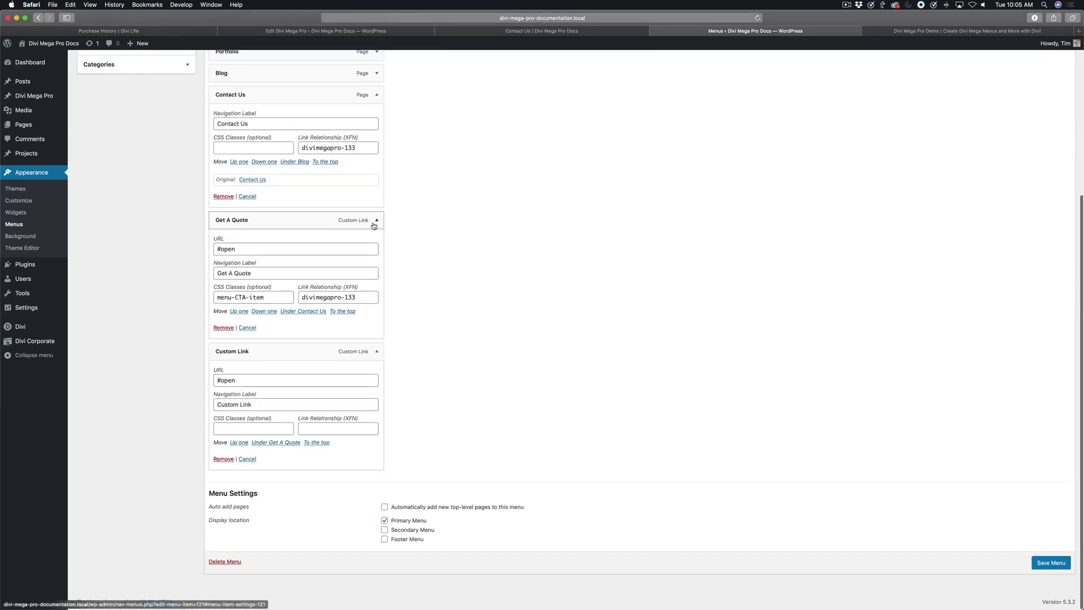
left_click(376, 220)
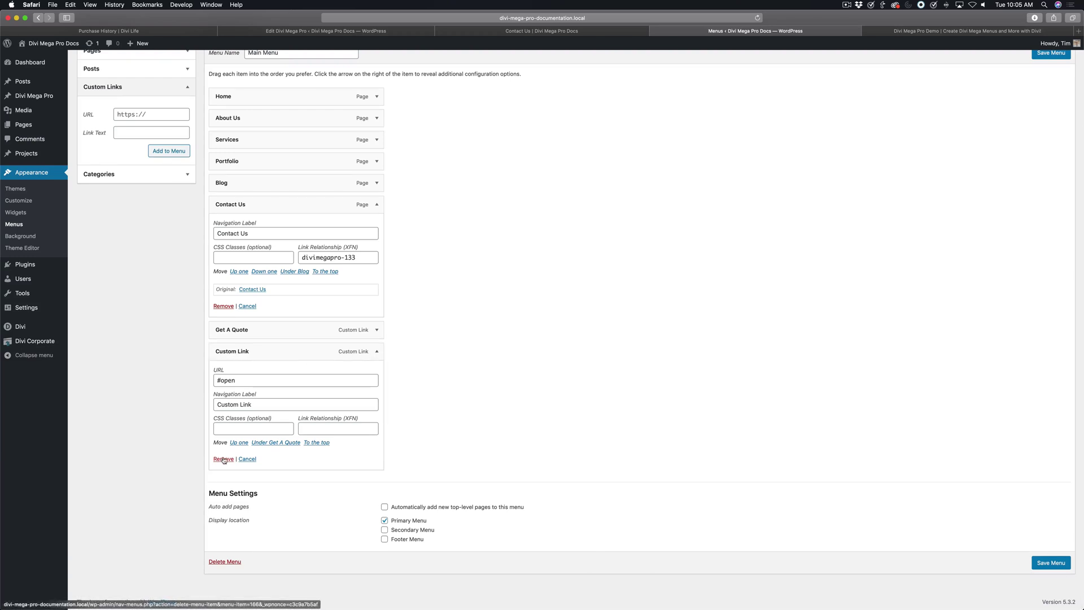
Remove the Custom Link item and save the Main Menu
left_click(542, 31)
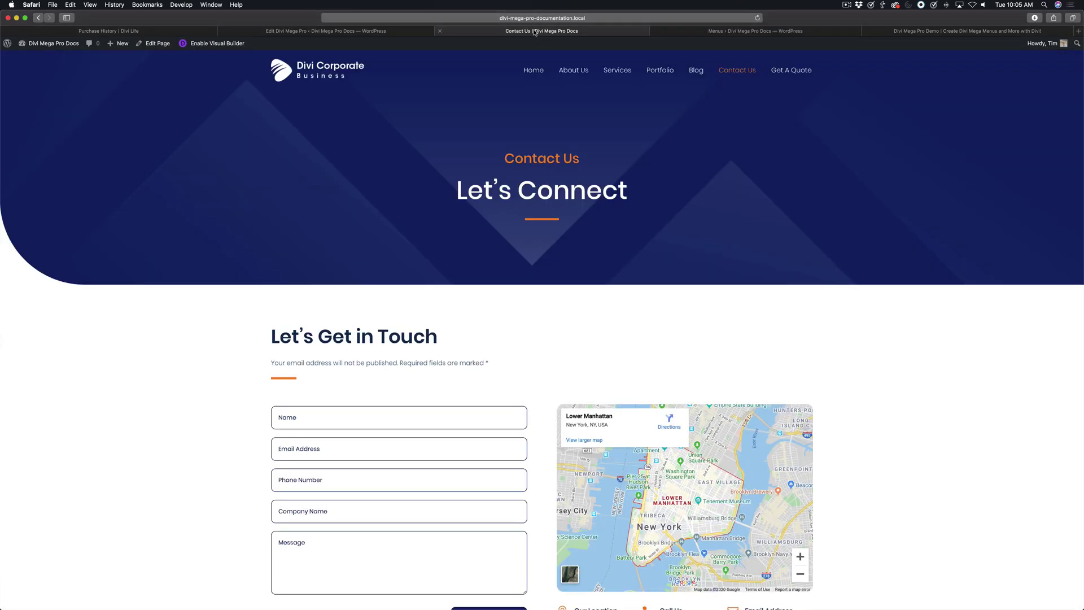
left_click(742, 35)
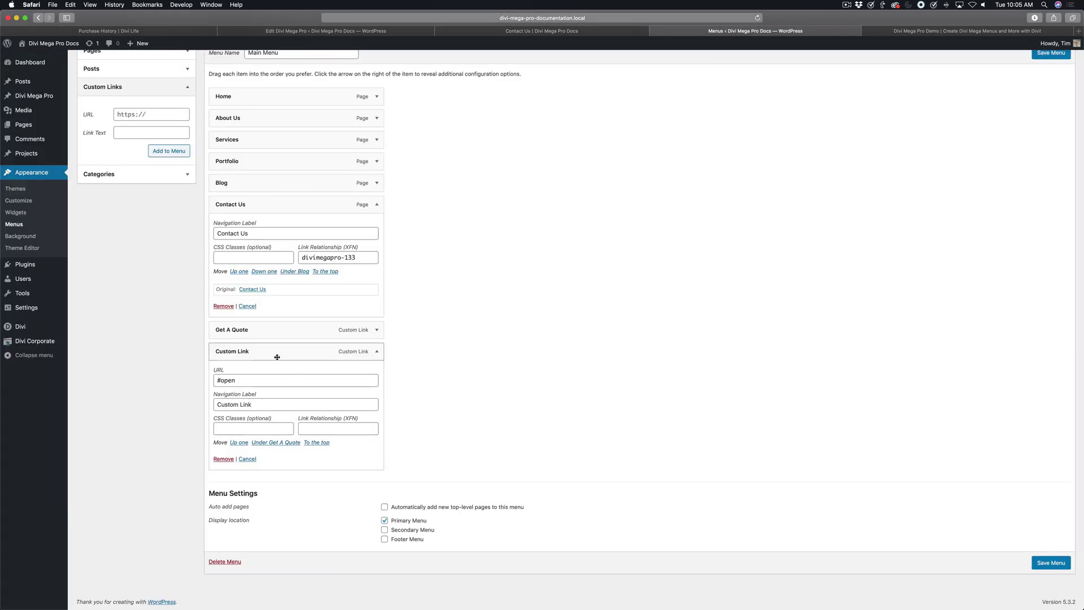
scroll(105, 132, "up", 3)
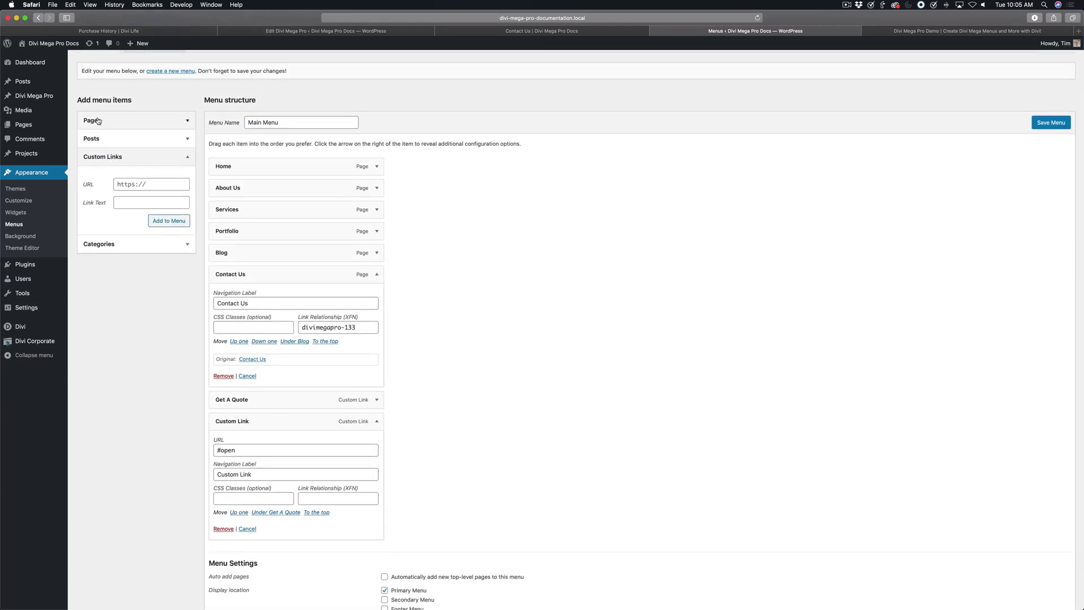
left_click(227, 459)
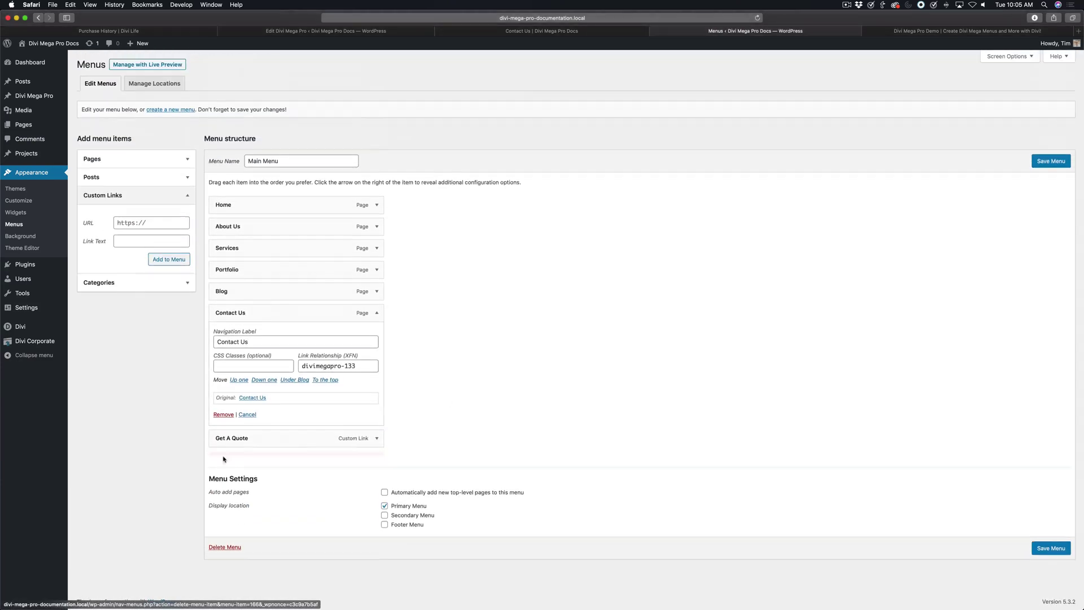
left_click(1044, 164)
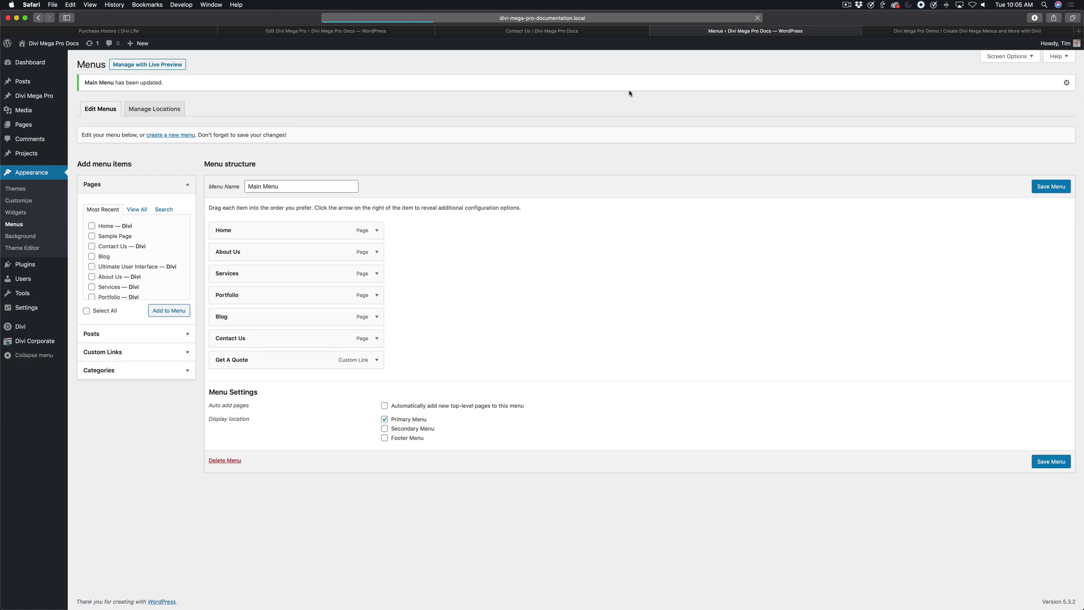
Go from the live Contact Us page to Home and scroll to the More Details button
left_click(544, 34)
scroll(699, 341, "down", 5)
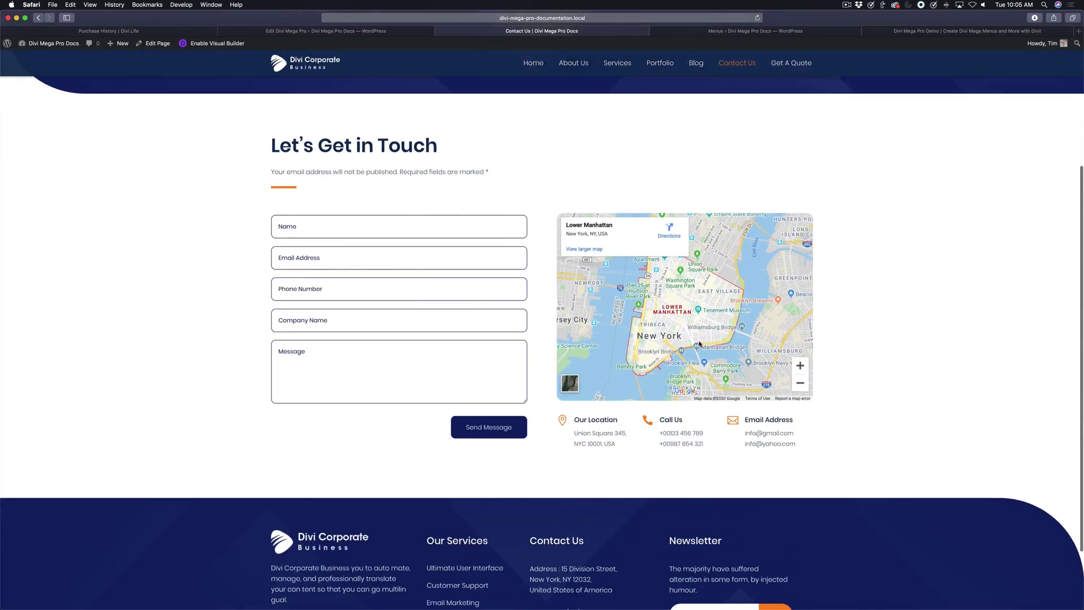
scroll(699, 341, "up", 5)
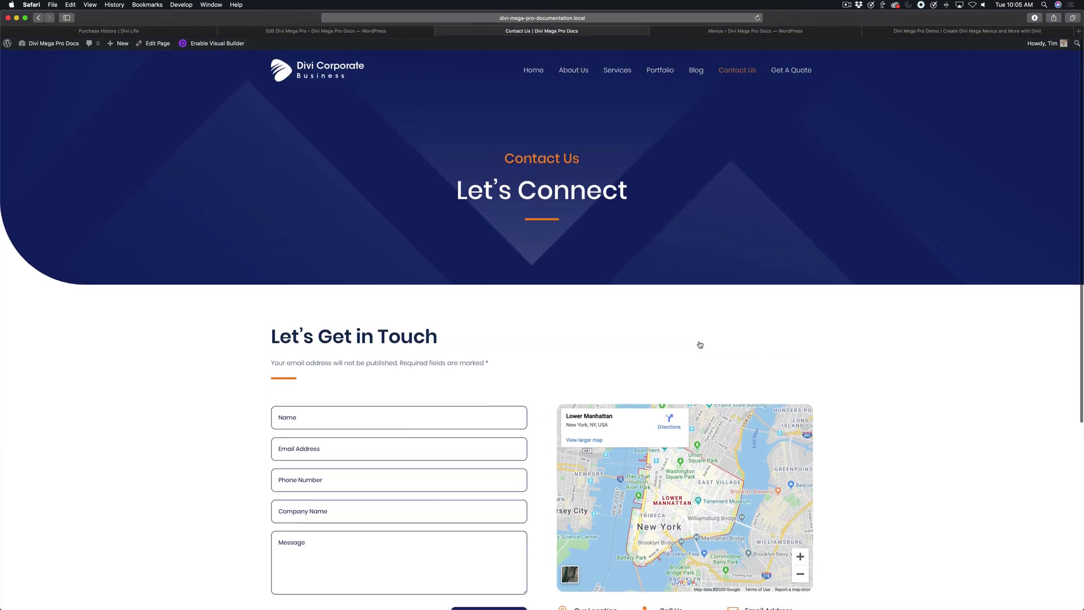
left_click(533, 76)
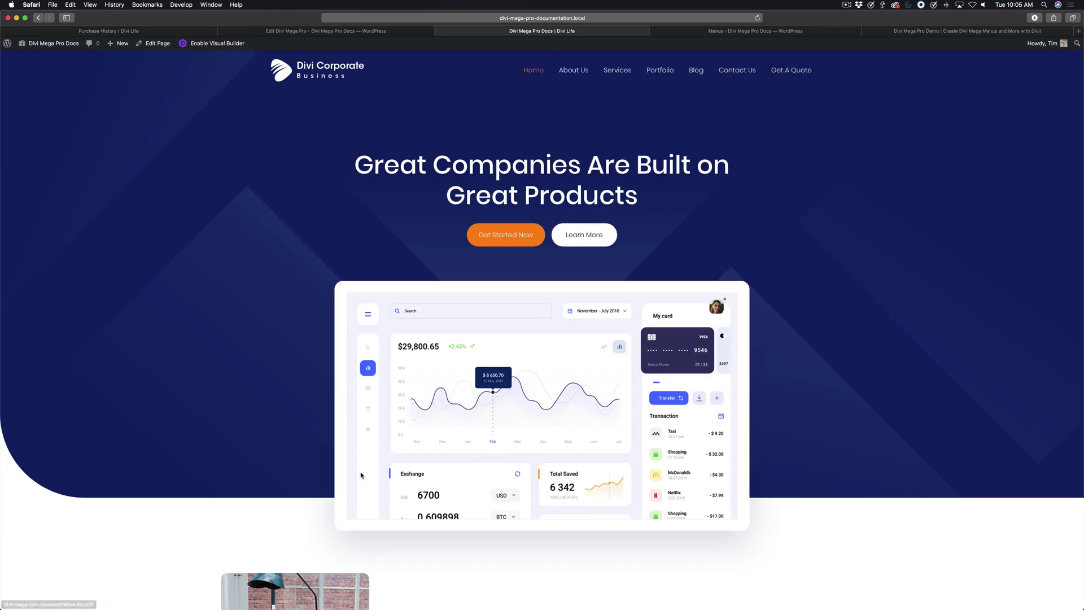
scroll(361, 475, "down", 10)
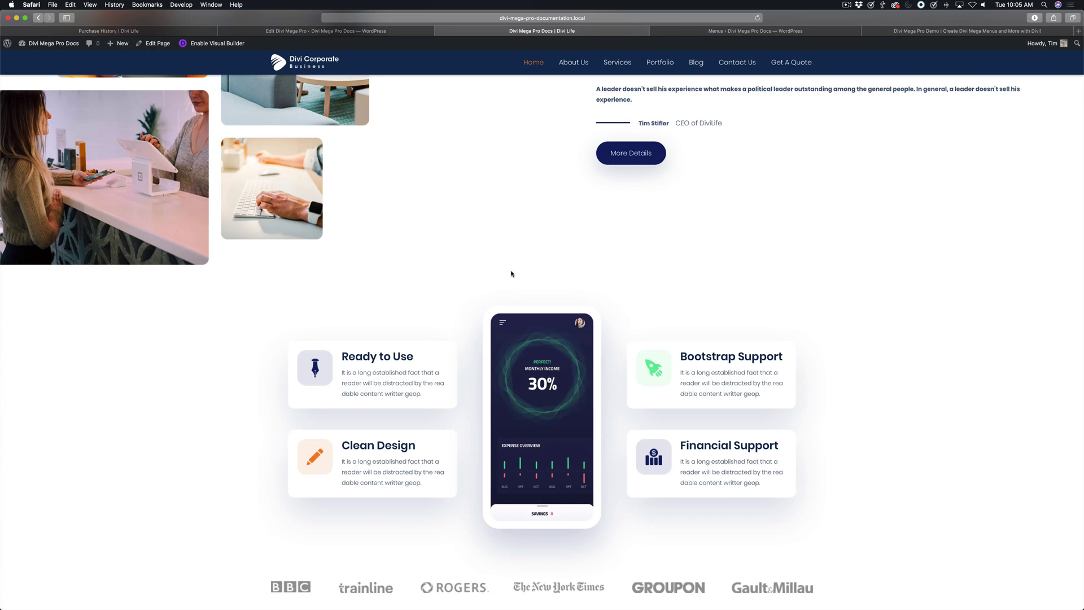
scroll(695, 326, "down", 2)
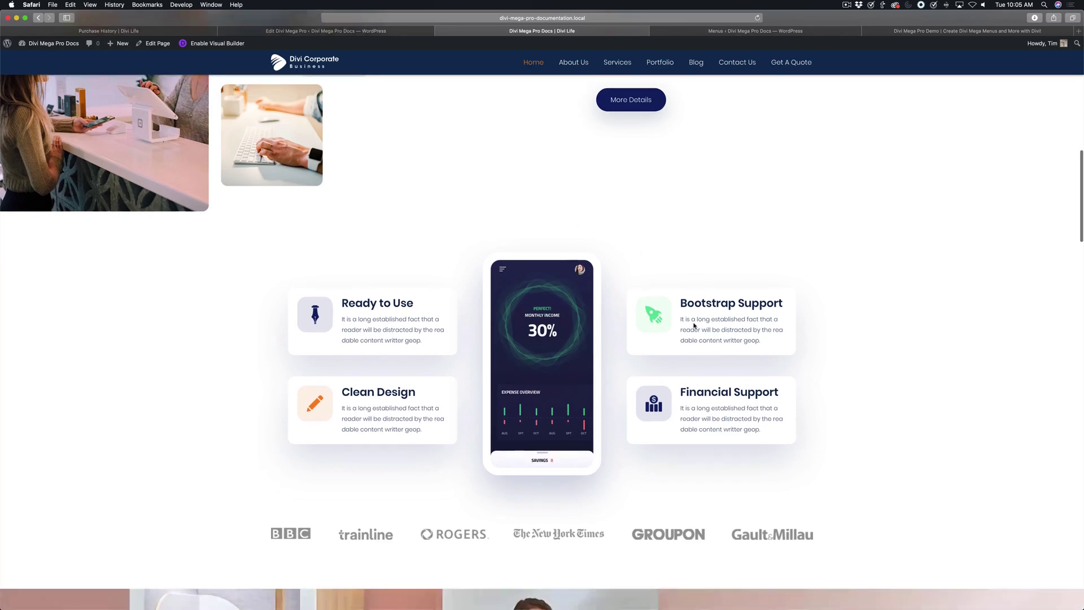
scroll(696, 323, "up", 2)
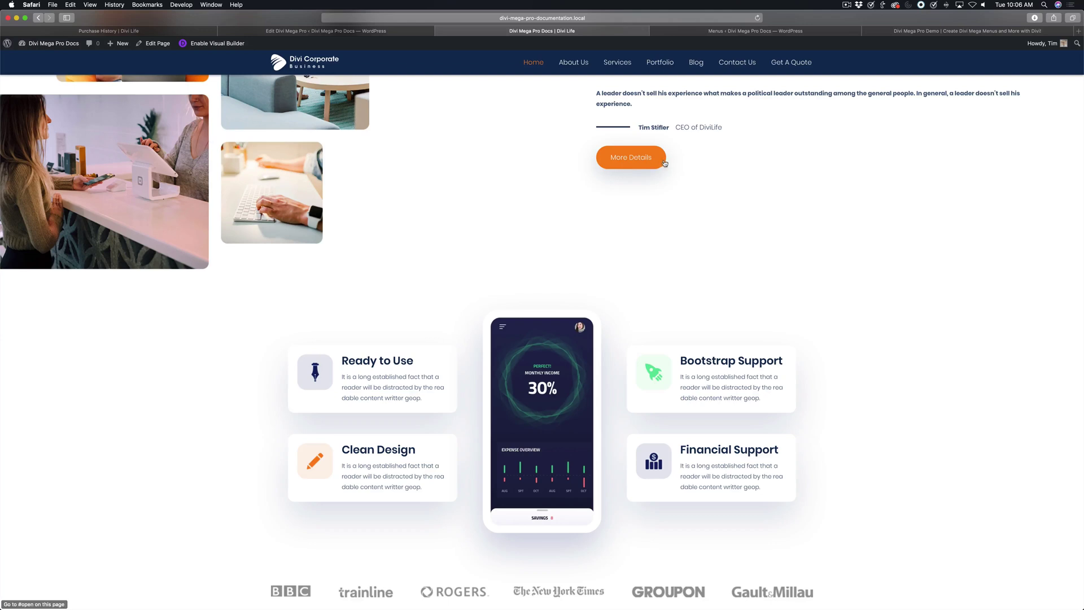
left_click(634, 160)
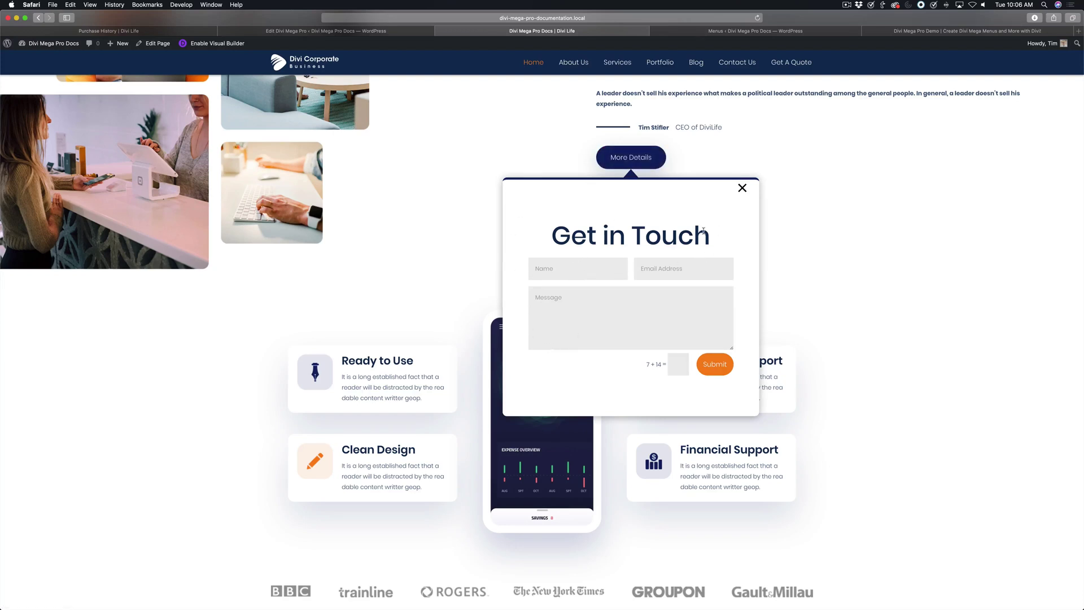
left_click(742, 188)
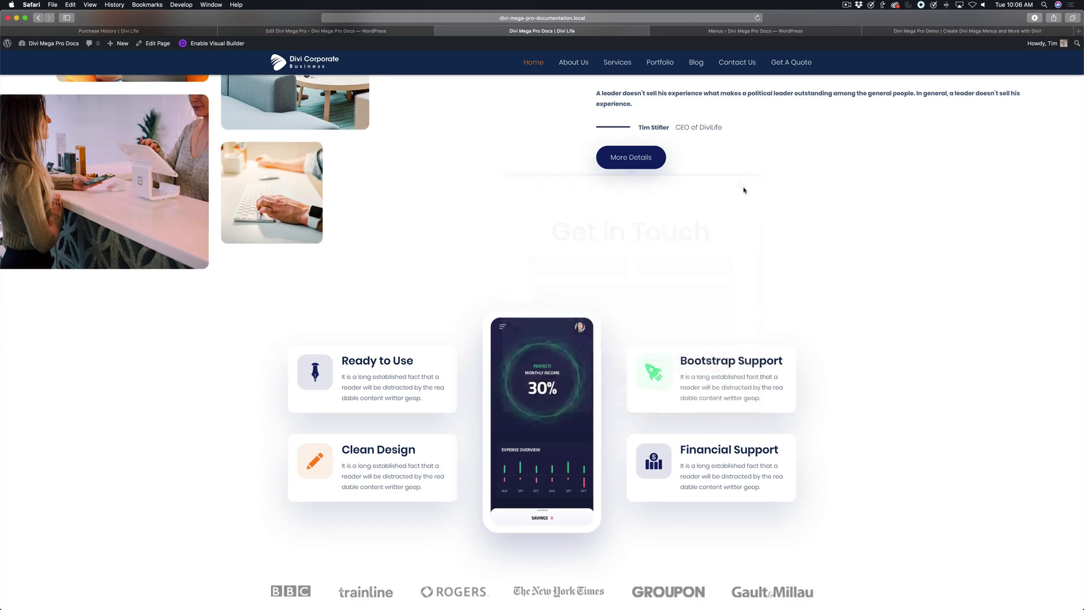
left_click(608, 165)
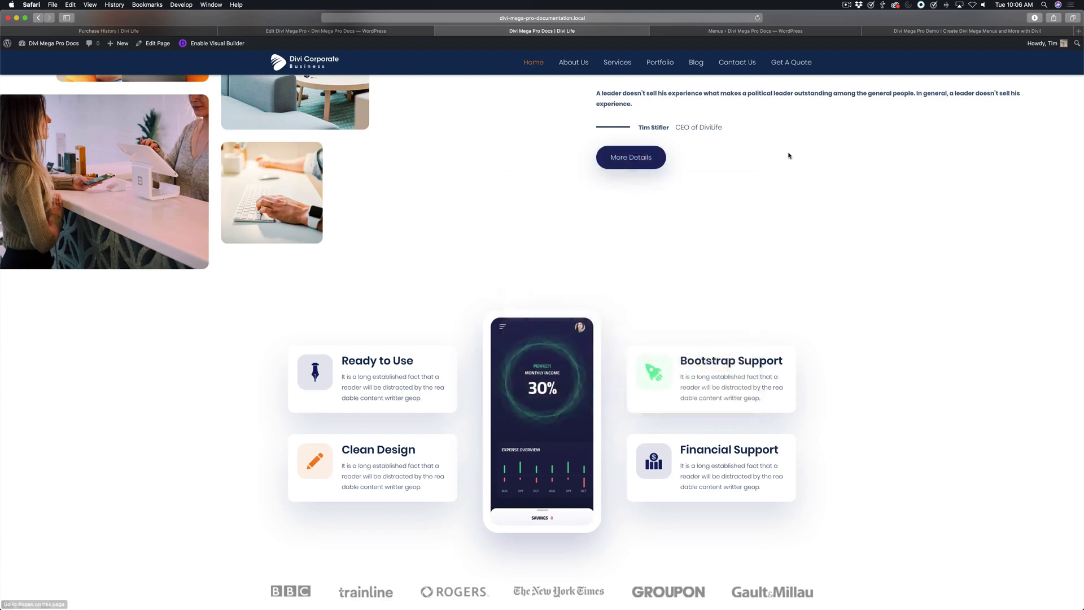
scroll(787, 153, "up", 5)
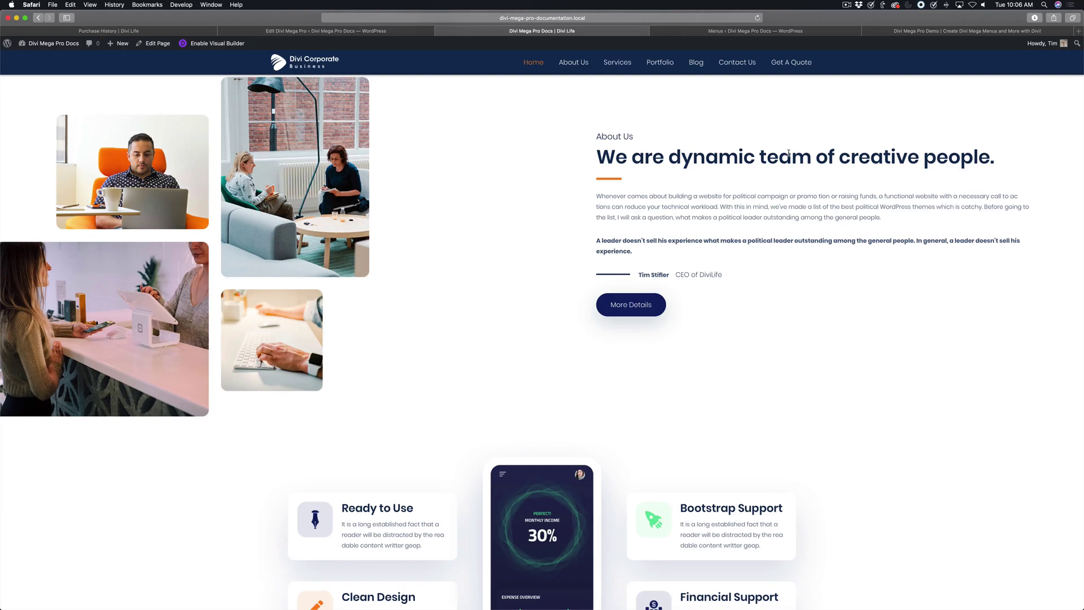
scroll(496, 217, "up", 10)
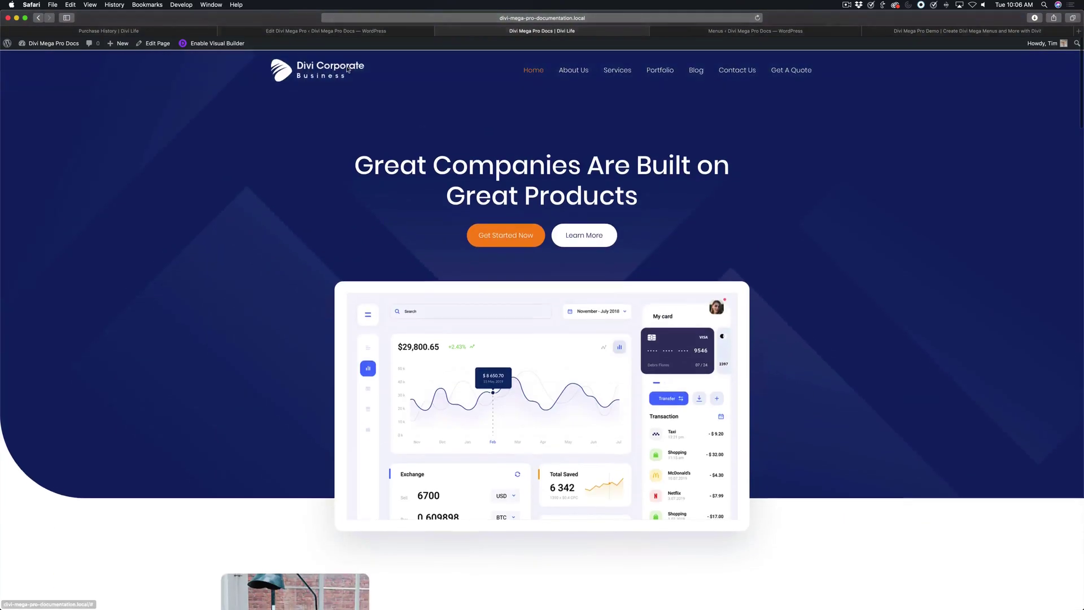